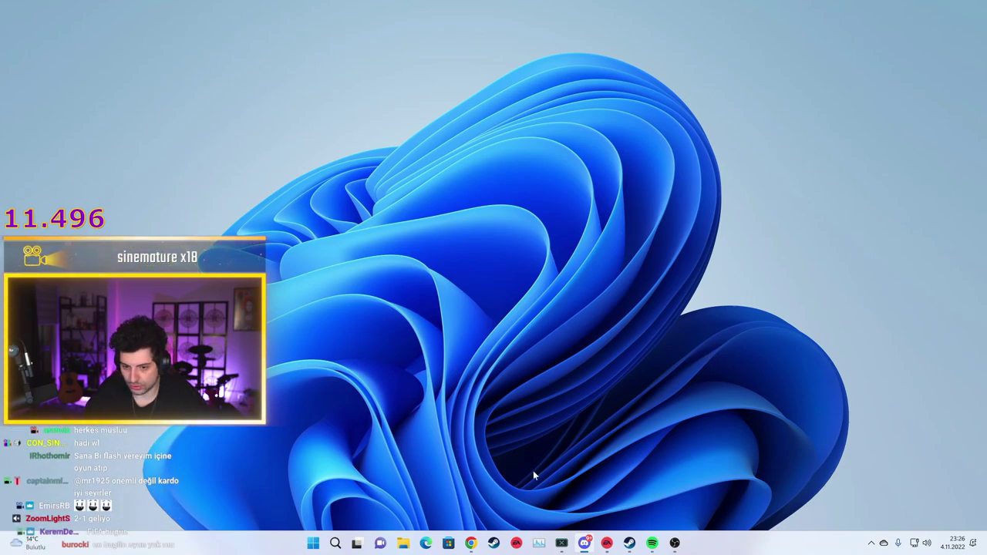
Step: Switch to the GoXLR app, look through the microphone's gate, equalizer and compressor settings, and enlarge the window to full screen
click(562, 543)
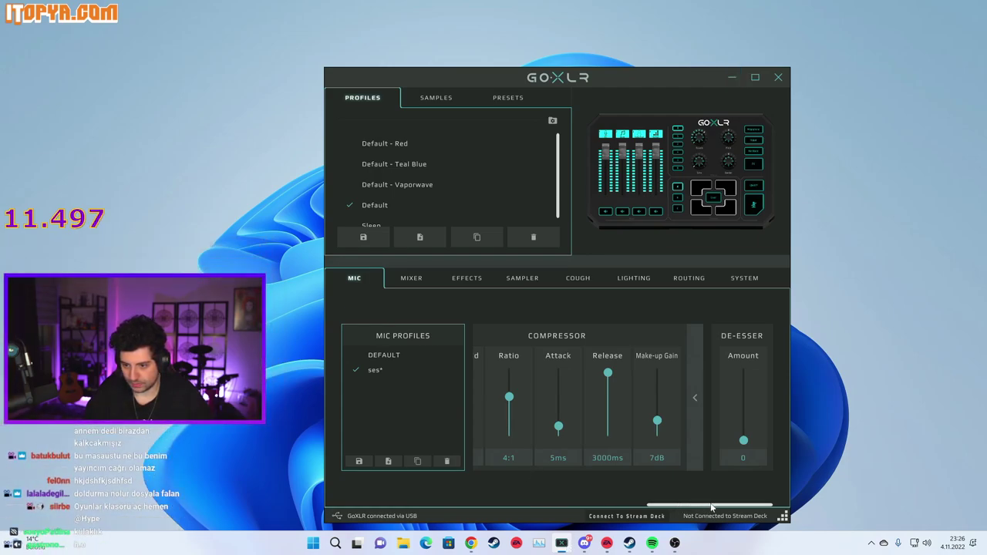
mouse_move(710, 507)
mouse_down()
mouse_move(569, 499)
mouse_move(725, 501)
mouse_up()
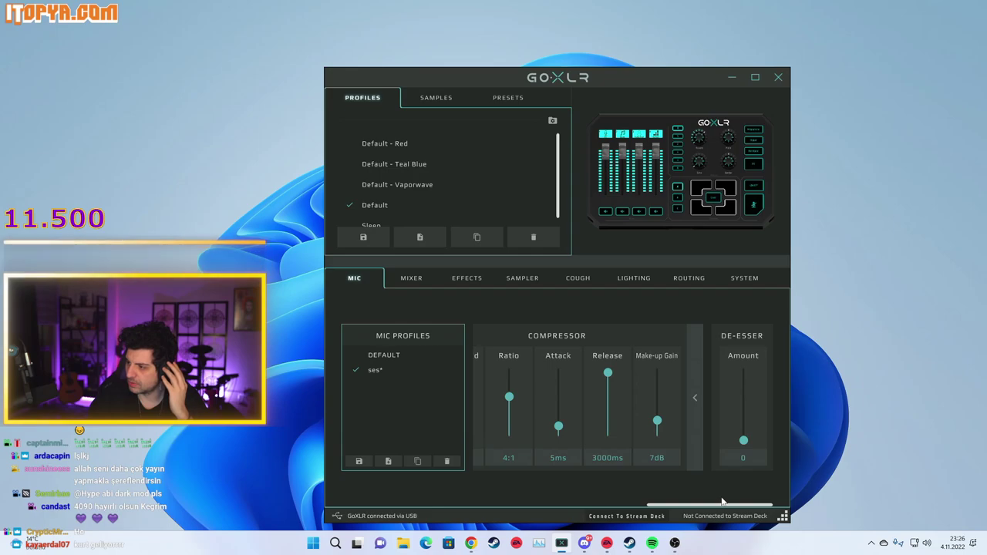
drag(722, 502, 506, 494)
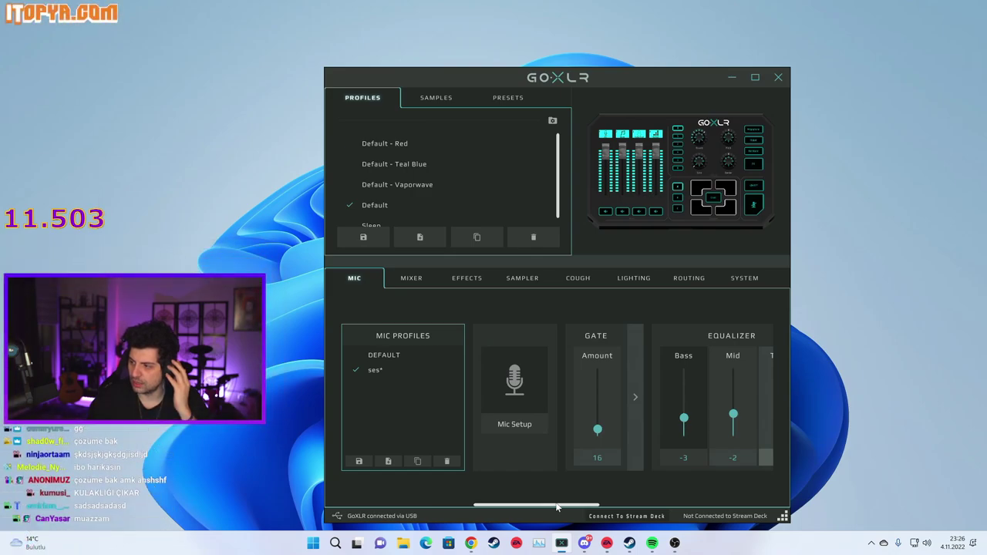
drag(560, 507, 614, 507)
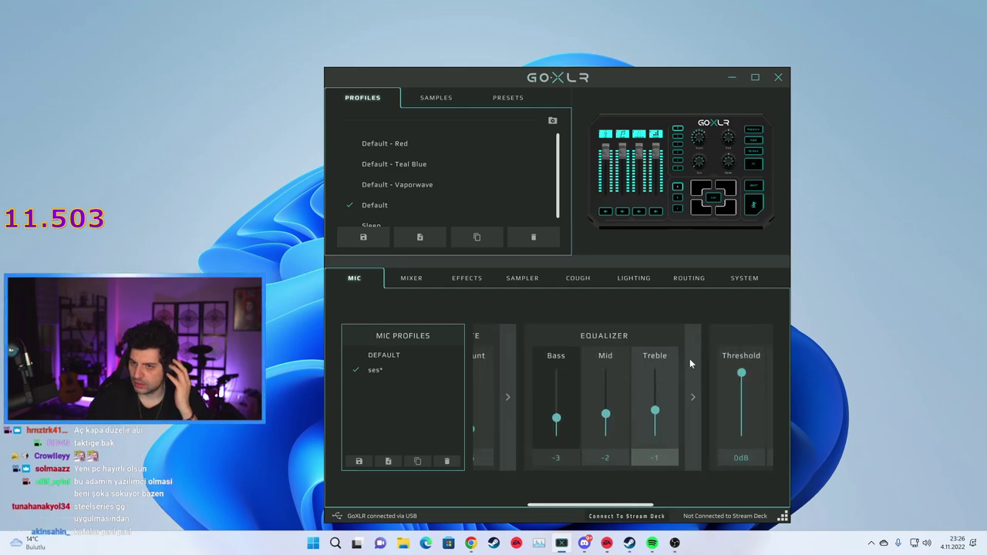
click(755, 78)
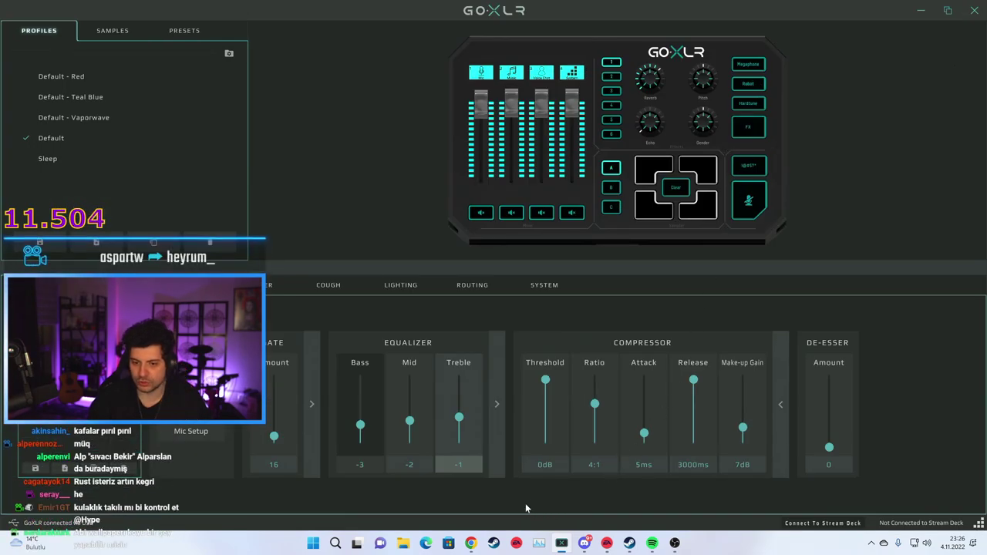
Step: Examine the detailed equalizer bands and gate parameters of the microphone, collapsing each section again
click(500, 413)
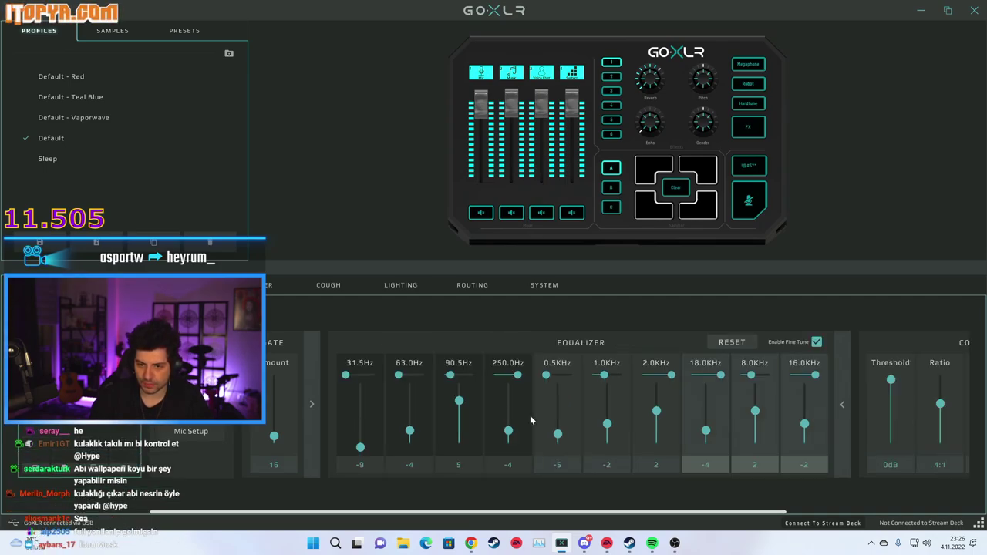
click(844, 400)
click(313, 388)
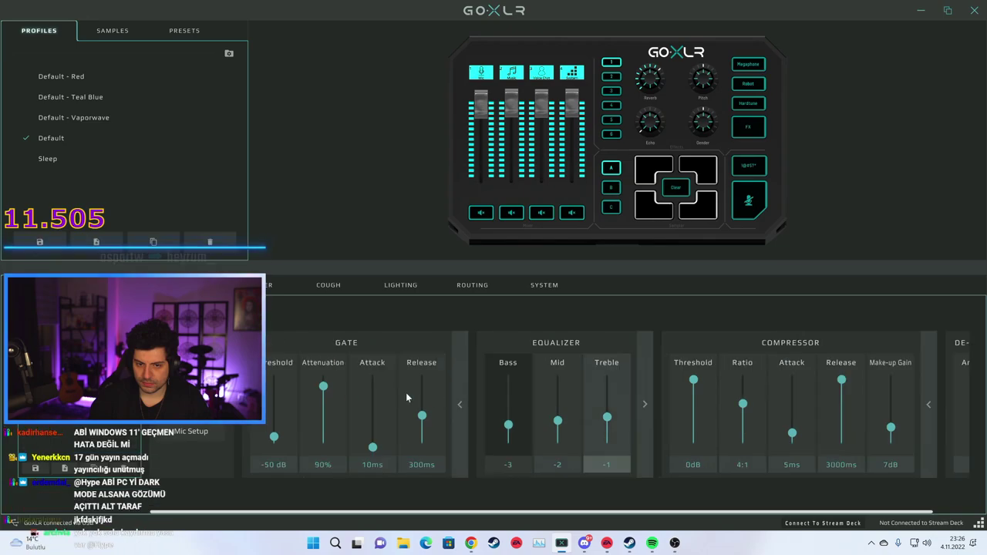
click(460, 390)
Step: Open the mic channel's mixer settings and try to raise the headphones' mic monitor level
click(481, 139)
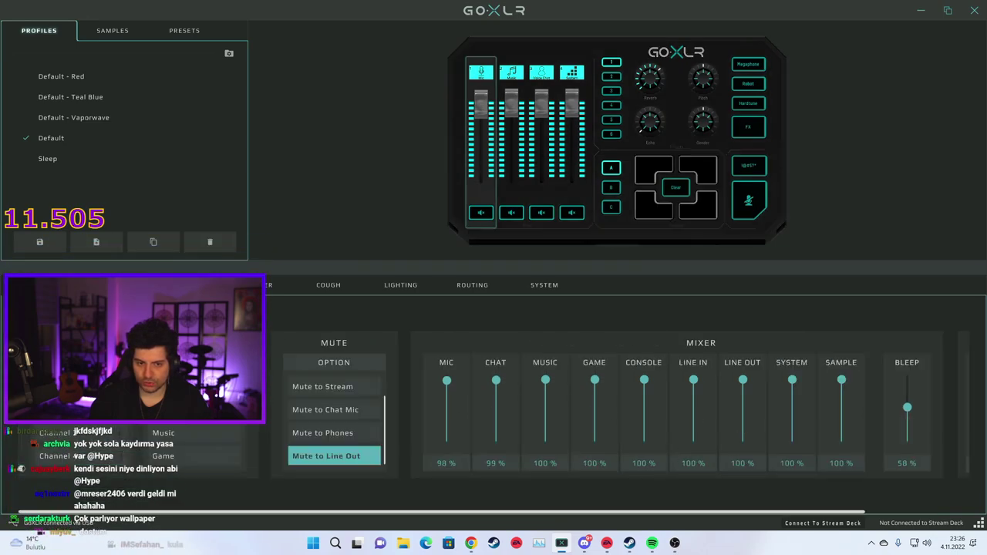
scroll(950, 434, right, 3)
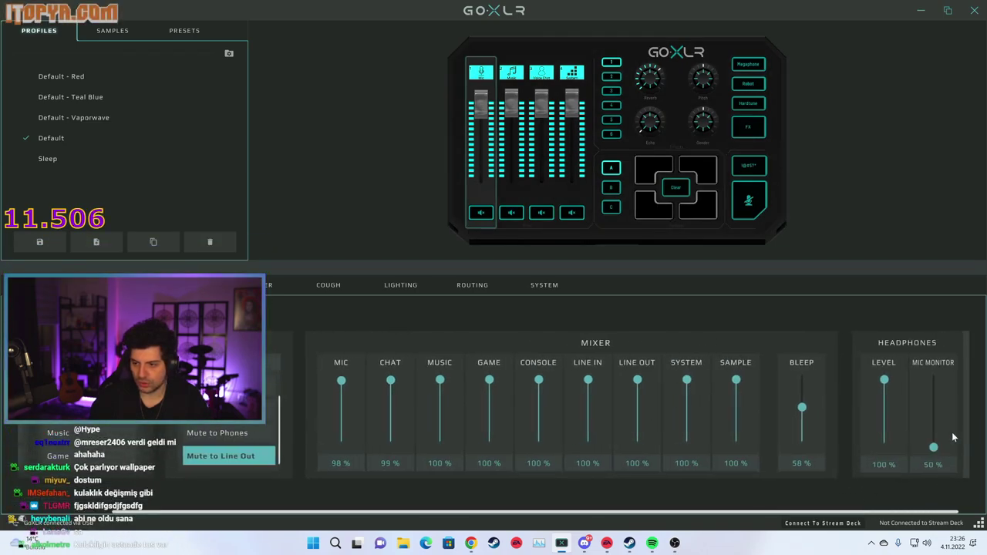
drag(935, 448, 935, 383)
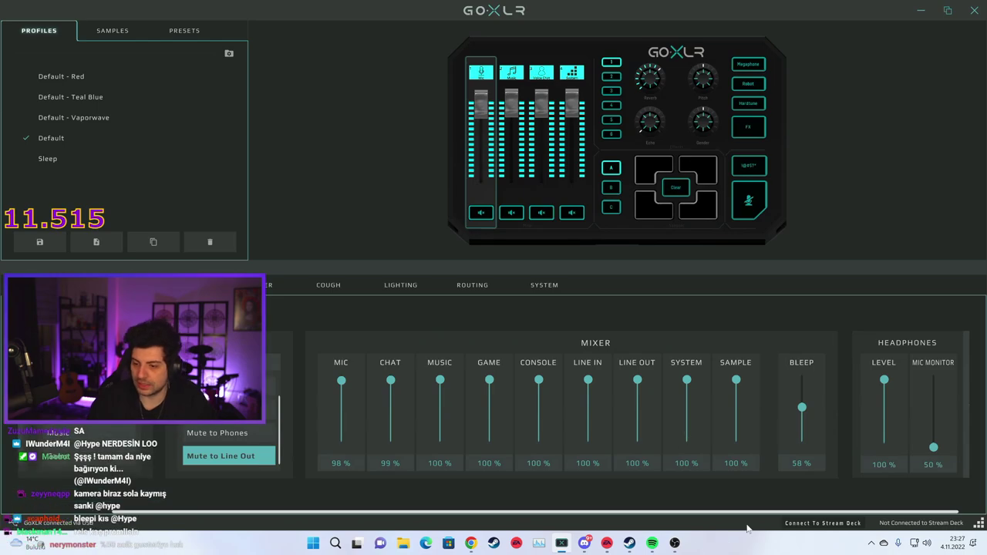
Step: Search Windows for "windows dark mod" and dismiss the search
key(super)
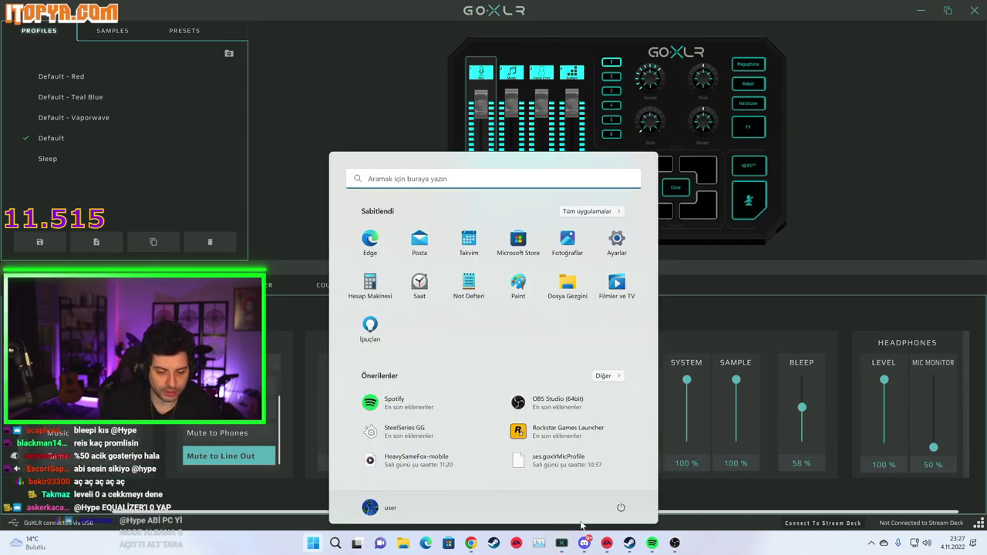
text(windows dark)
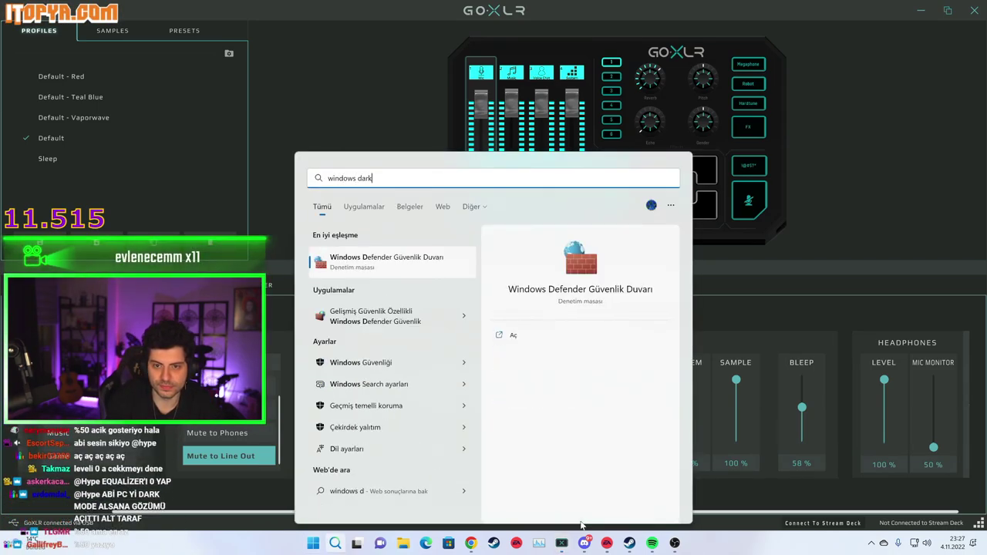
text( mod)
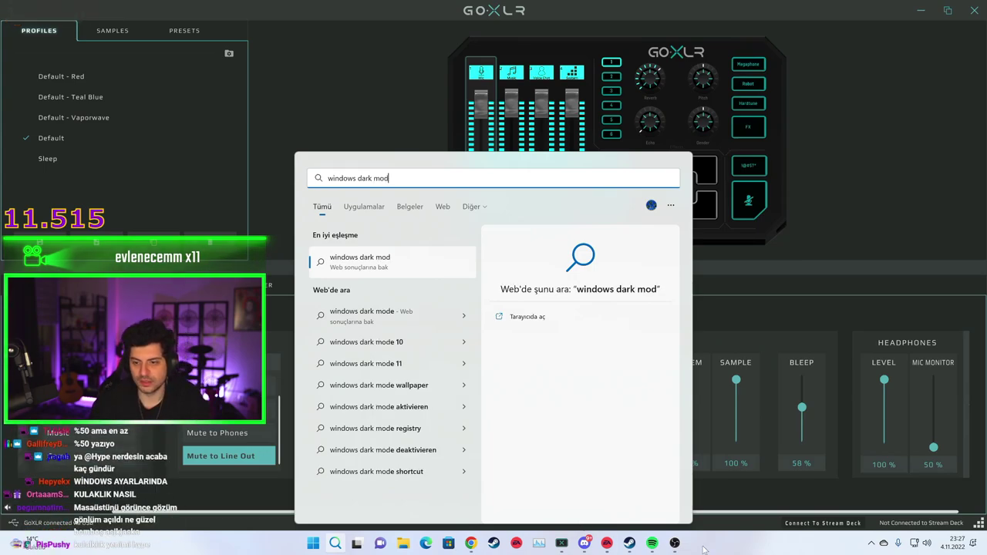
click(754, 525)
Step: Return to the desktop, open the Windows display settings, and resize and reposition the Settings window
click(932, 11)
right_click(706, 105)
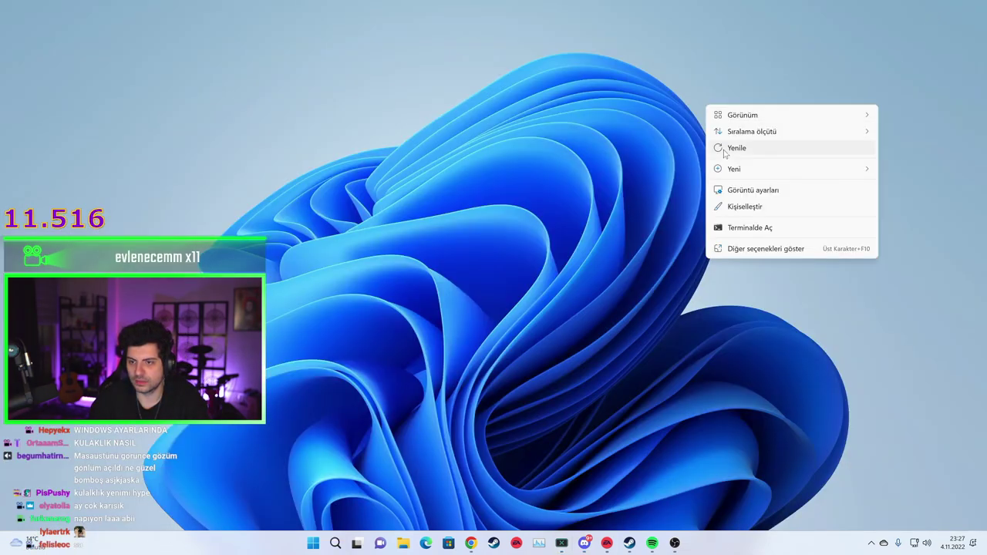
click(747, 191)
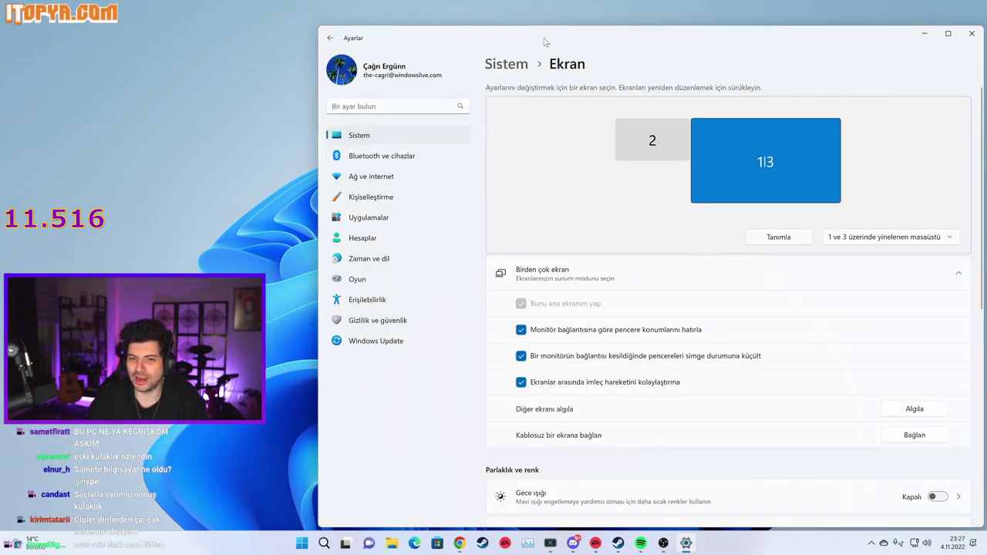
drag(544, 42, 219, 27)
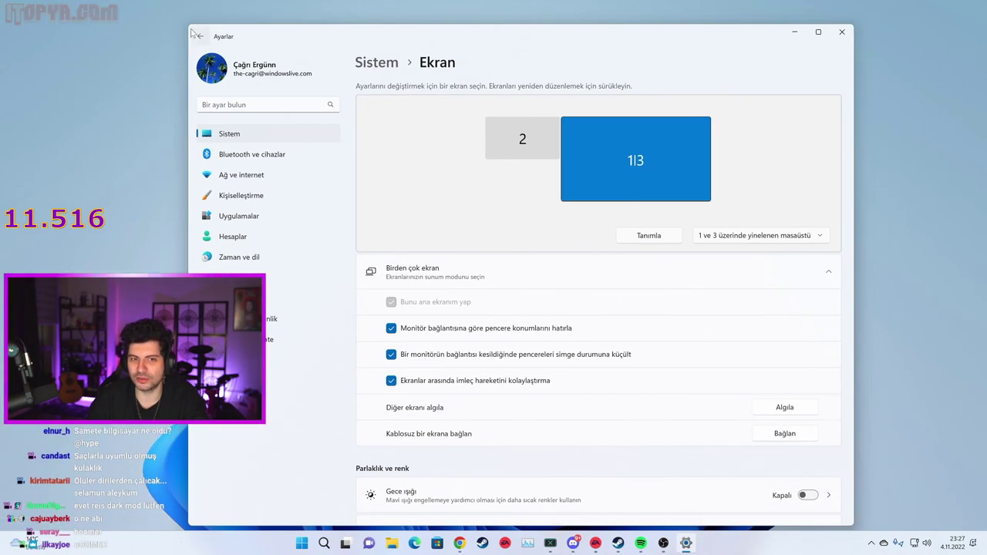
drag(853, 25, 744, 104)
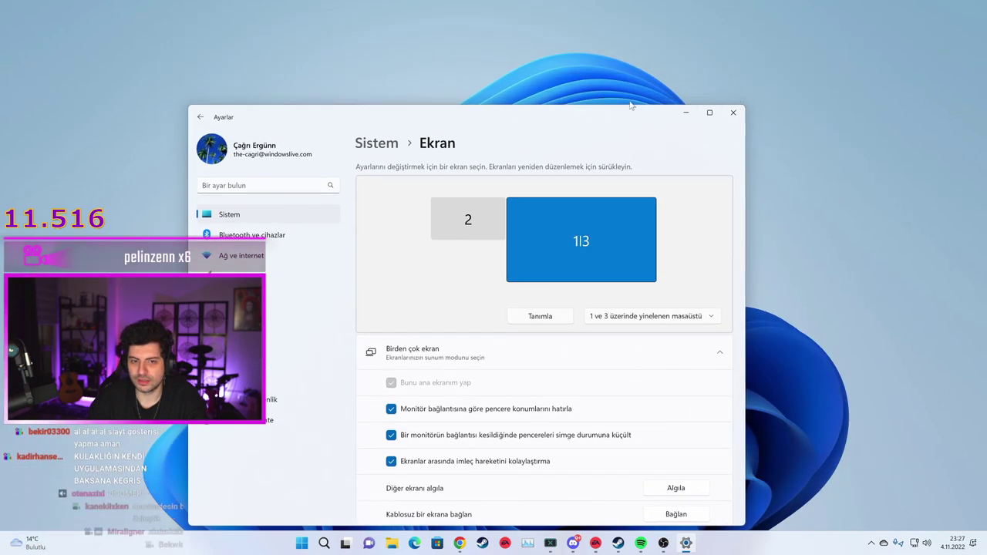
drag(284, 109, 296, 62)
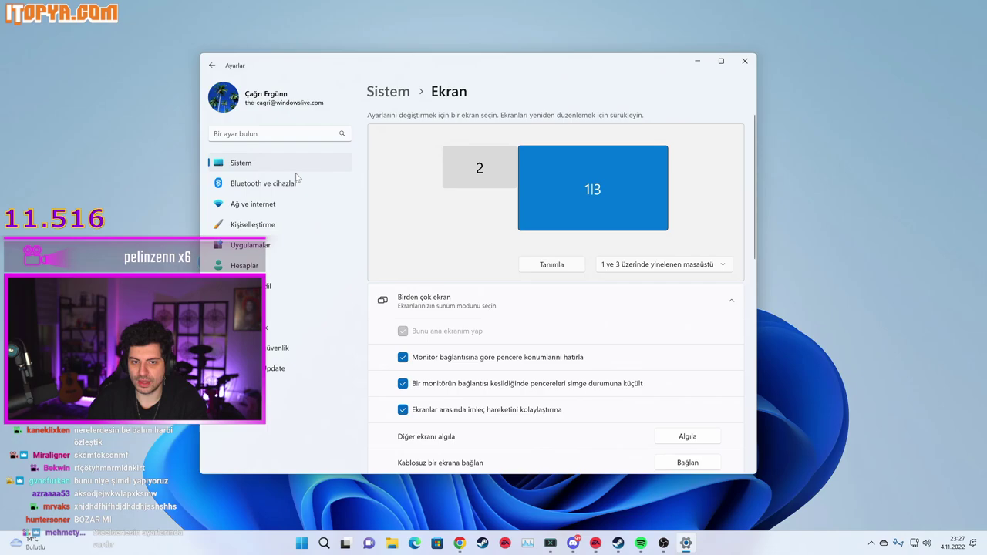
Step: Open the personalization settings and try the dark Windows theme followed by the purple glow theme
click(262, 230)
click(460, 255)
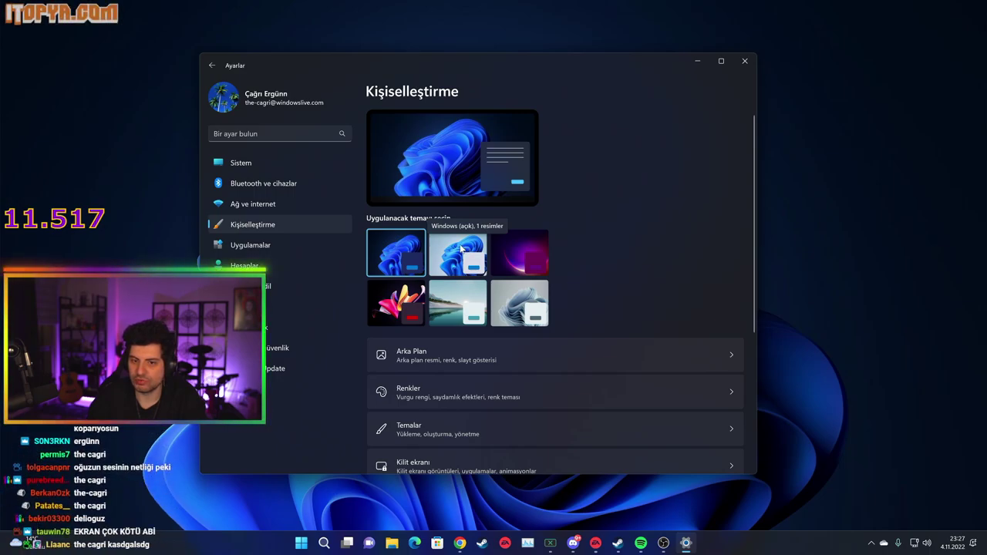
click(516, 248)
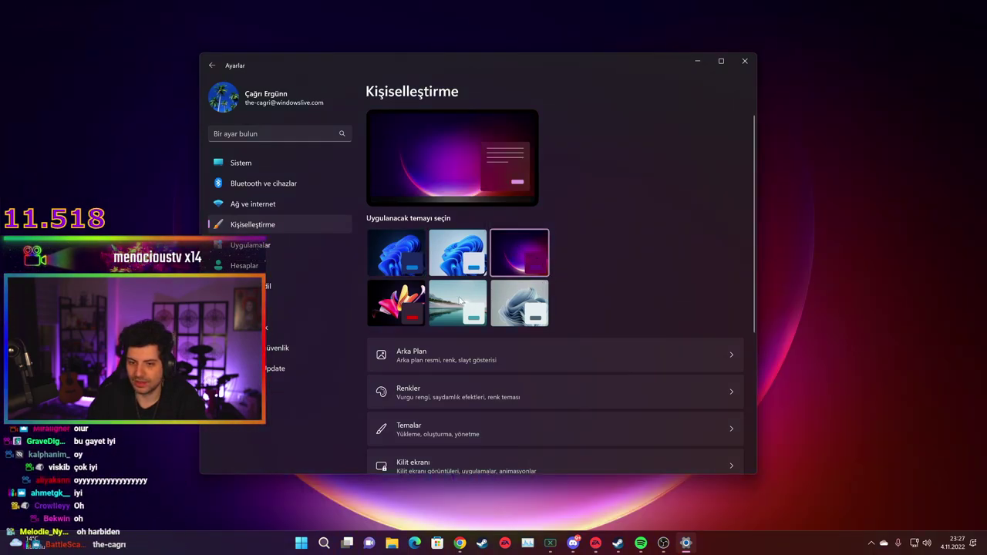
Step: Try the dark theme with the colourful petal shapes and view its wallpaper on the bare desktop
click(396, 297)
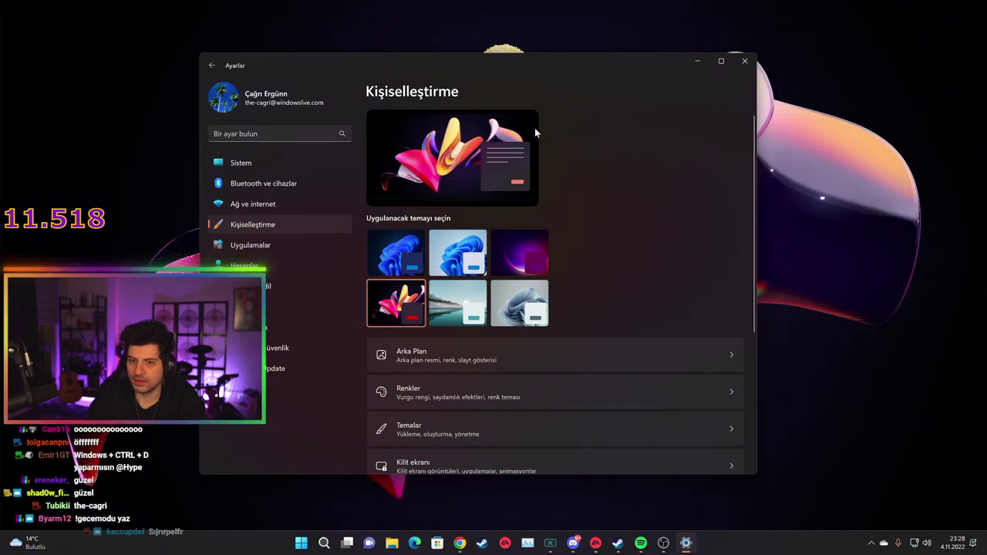
key(super+d)
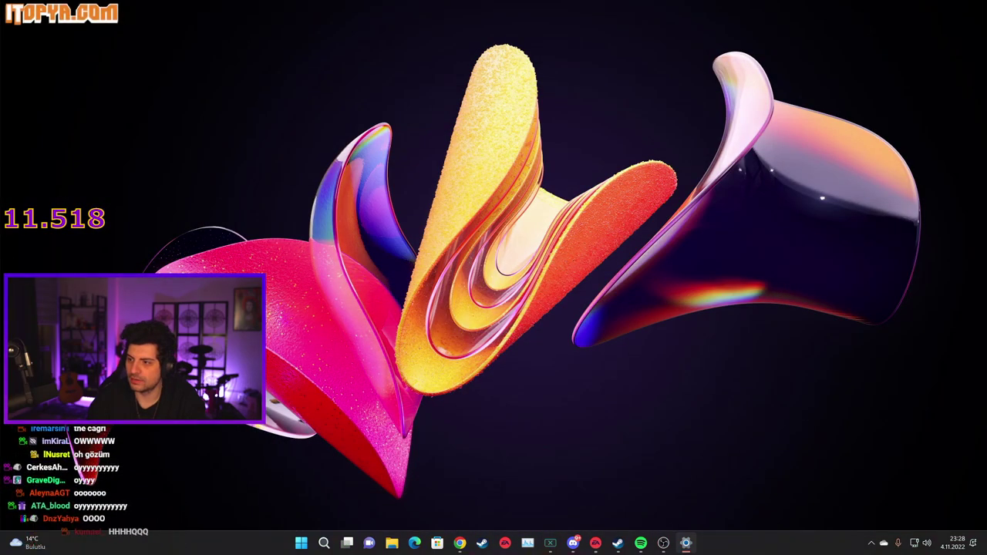
key(super+d)
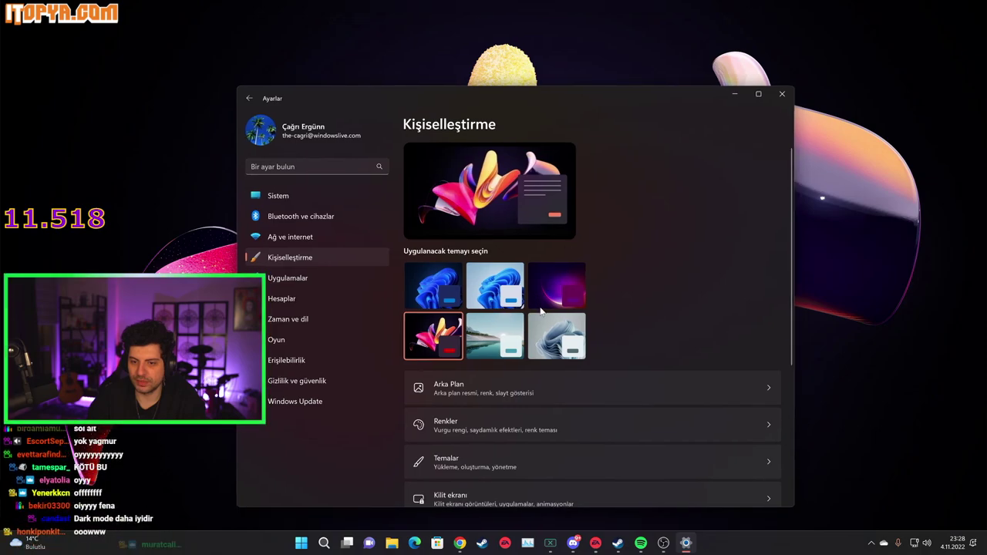
Step: Switch back to the purple glow theme and check its wallpaper on the bare desktop
drag(557, 92, 584, 68)
key(super+d)
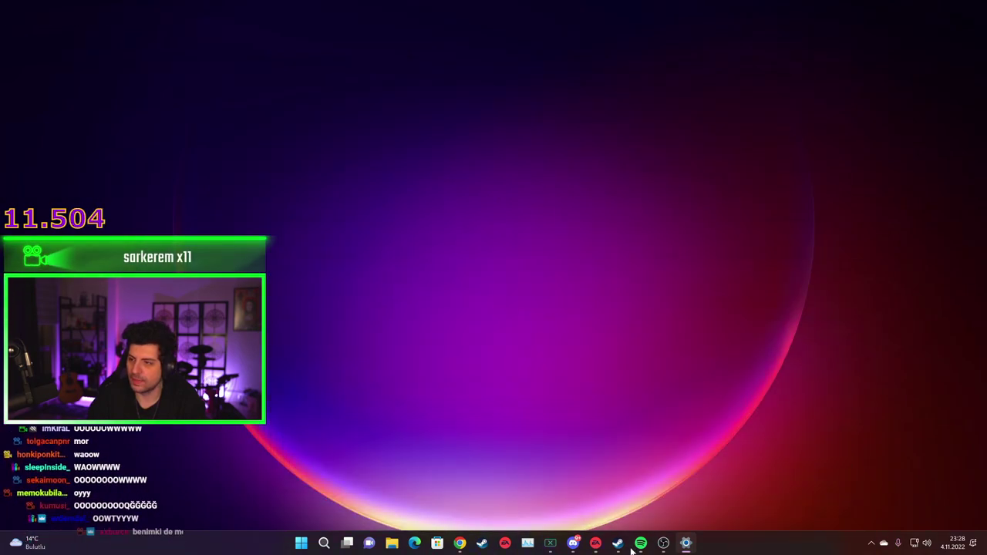
key(super+d)
drag(597, 212, 588, 78)
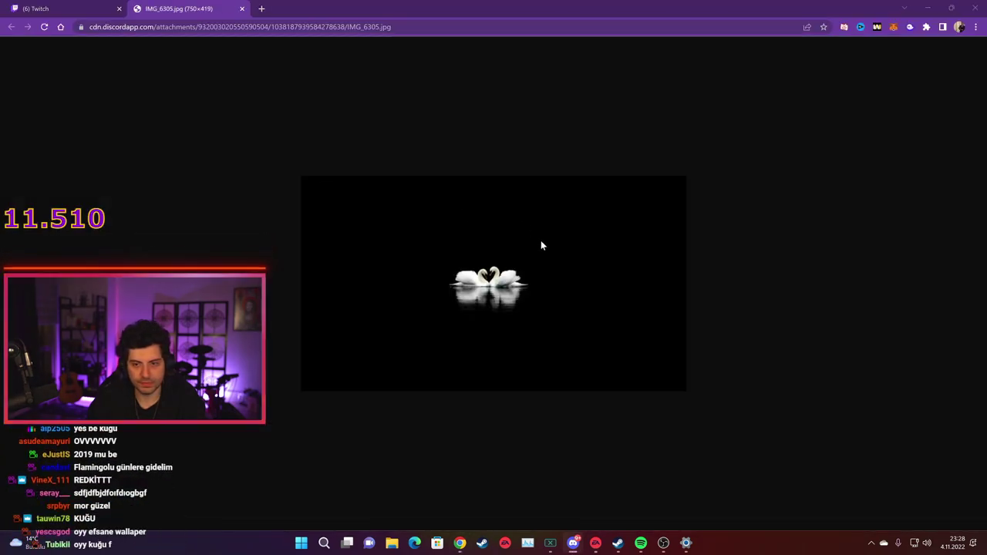
Step: Save the swan image IMG_6305.jpg from the browser, close its tab, and clear the browser and Settings windows off the desktop
right_click(542, 242)
click(583, 266)
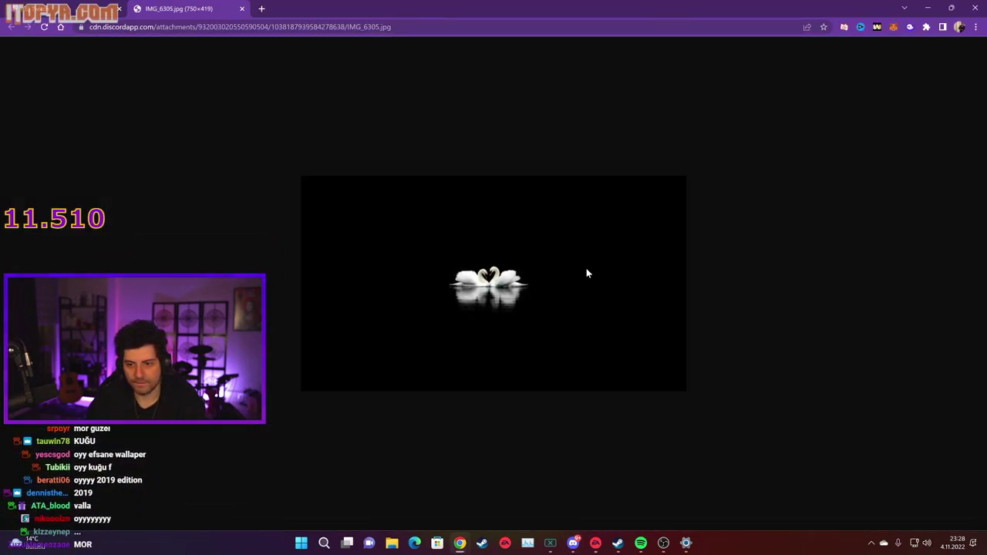
click(408, 262)
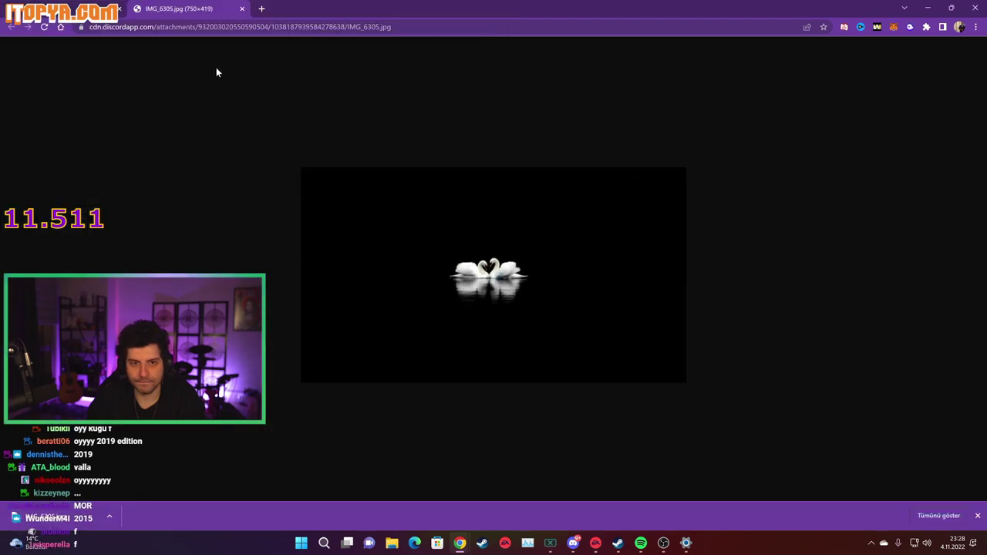
middle_click(192, 6)
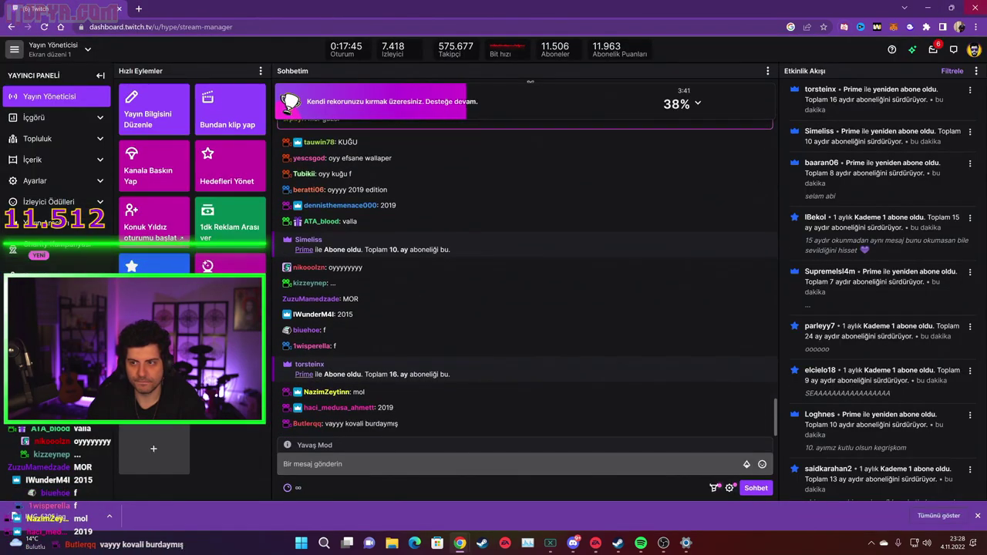
click(927, 7)
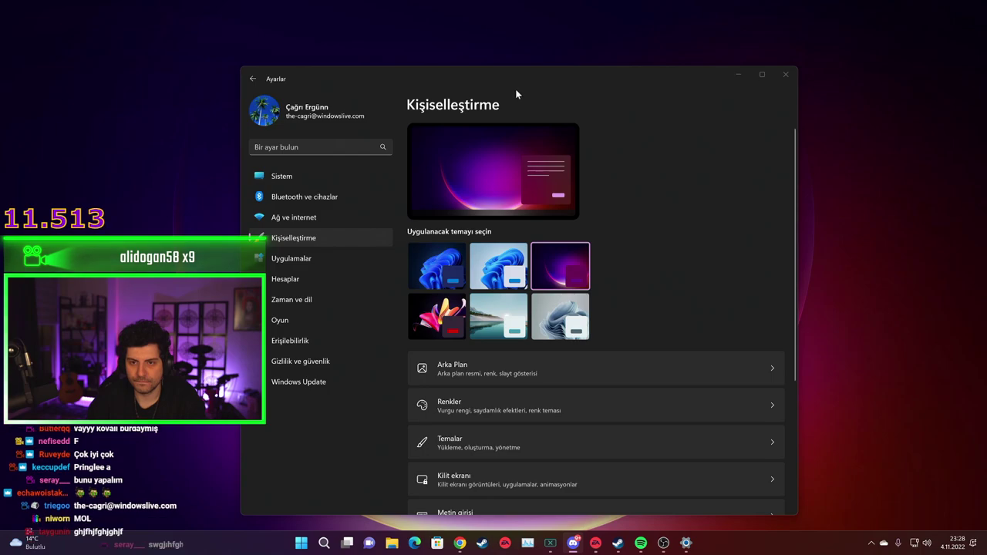
drag(515, 88, 0, 123)
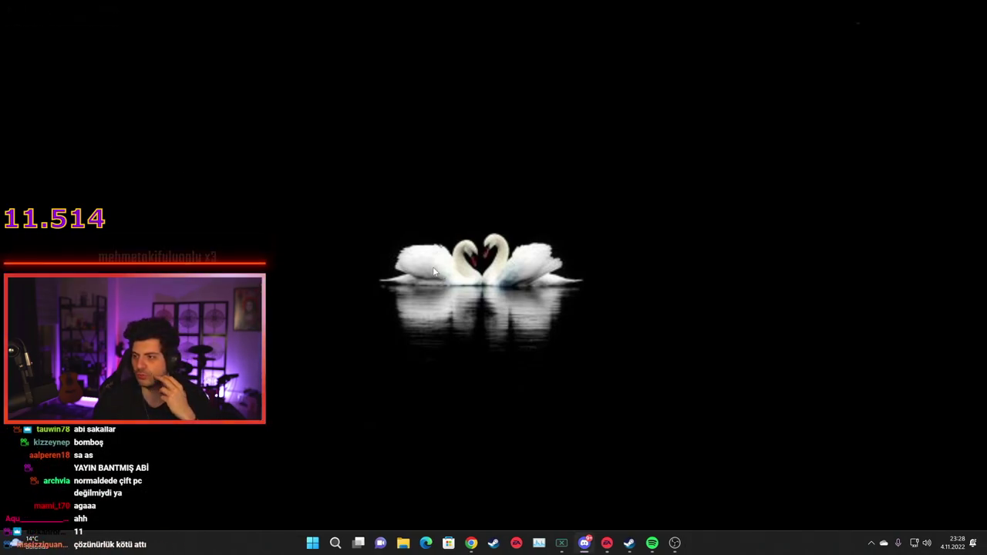
Step: Open the desktop background settings and set the swan wallpaper's fit to Döşe (tile)
right_click(448, 130)
click(498, 212)
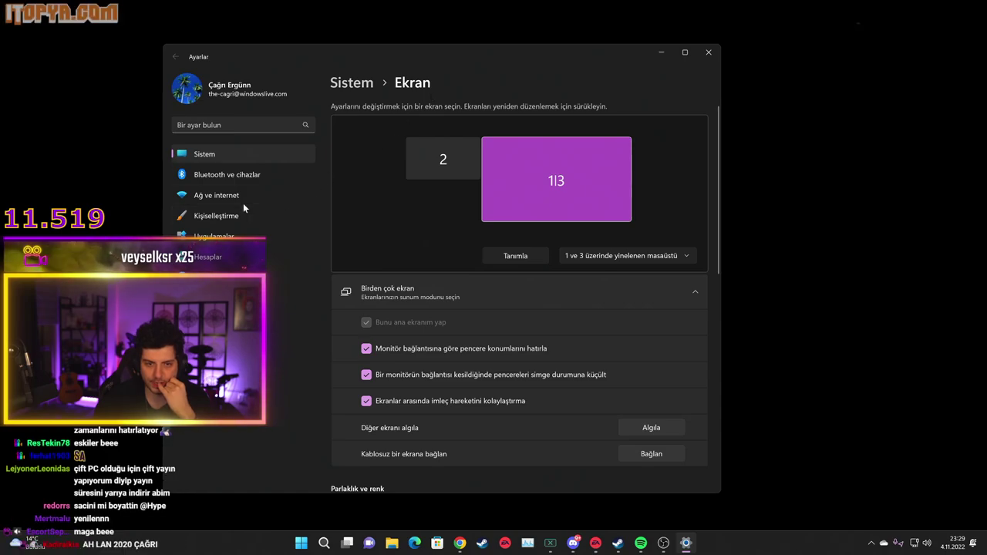
click(244, 216)
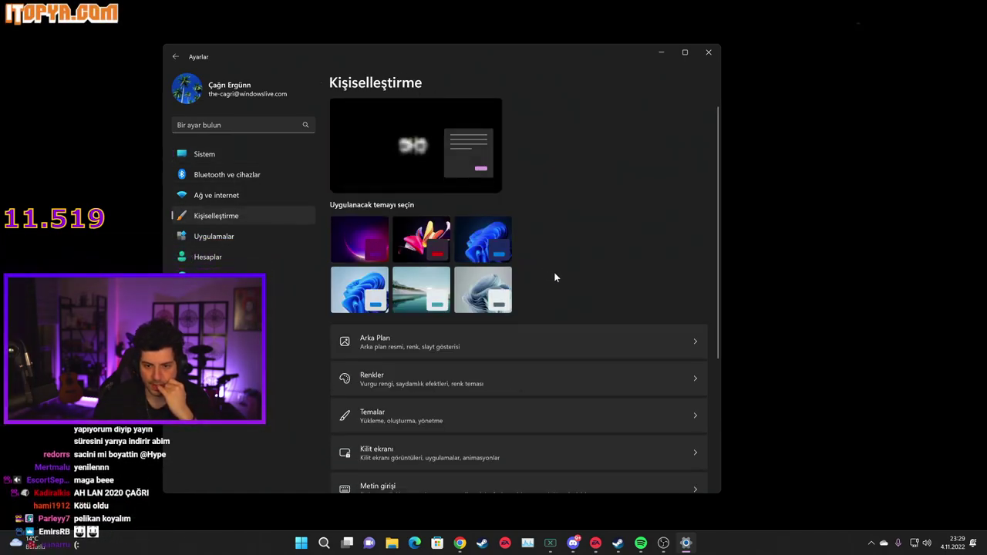
scroll(554, 278, down, 2)
scroll(555, 278, up, 2)
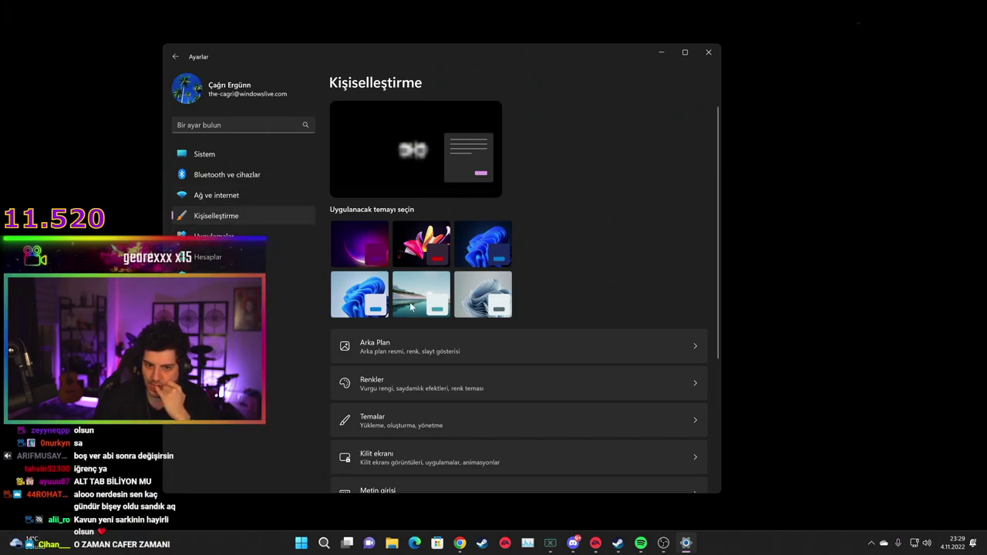
click(422, 345)
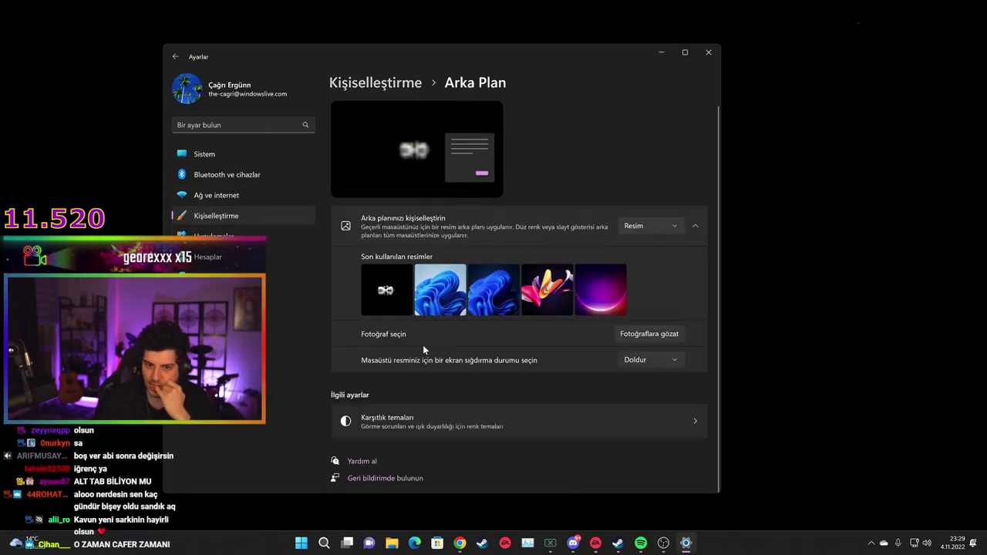
click(660, 369)
click(650, 417)
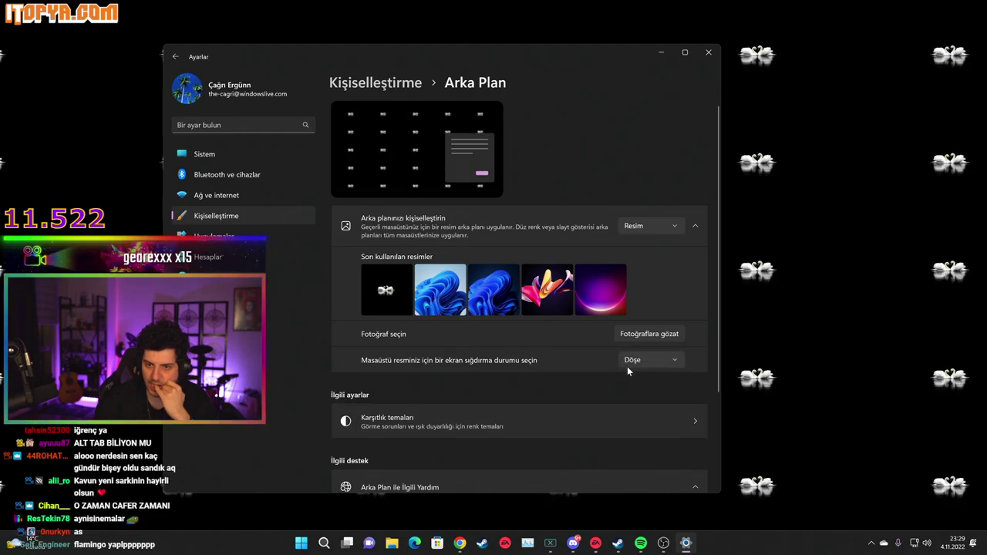
Step: View the tiled swan wallpaper on the bare desktop and with the background settings window moved out of the way
click(685, 543)
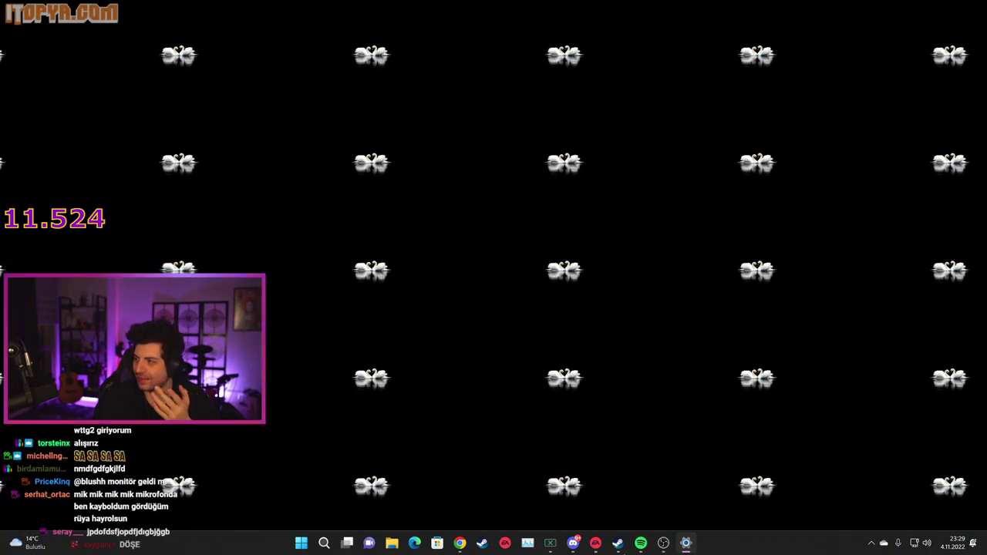
click(686, 543)
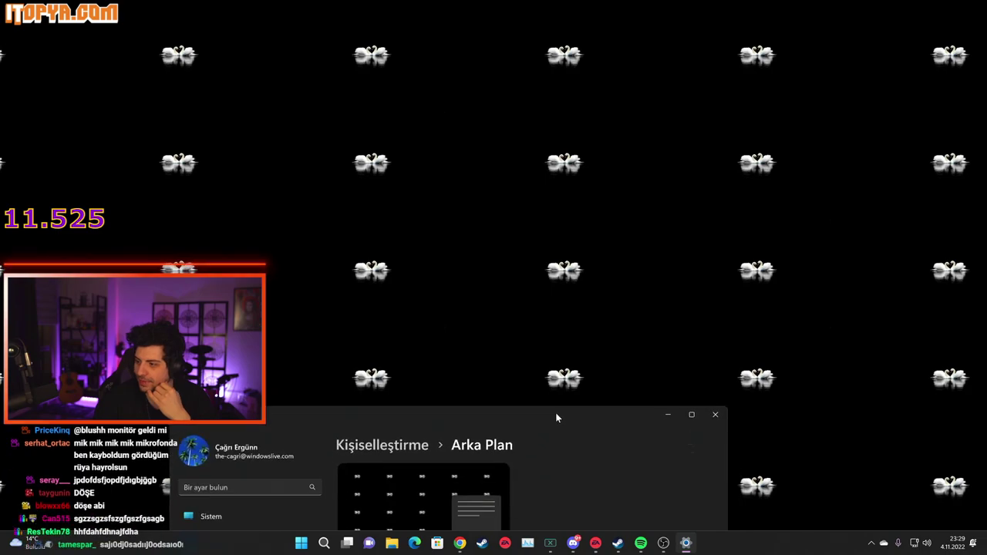
drag(616, 263, 655, 390)
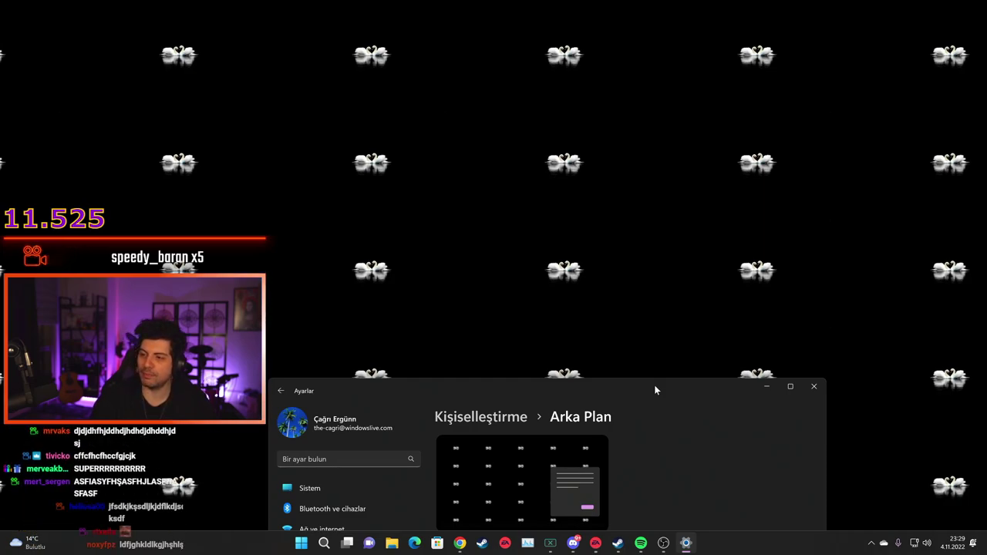
drag(654, 385, 612, 113)
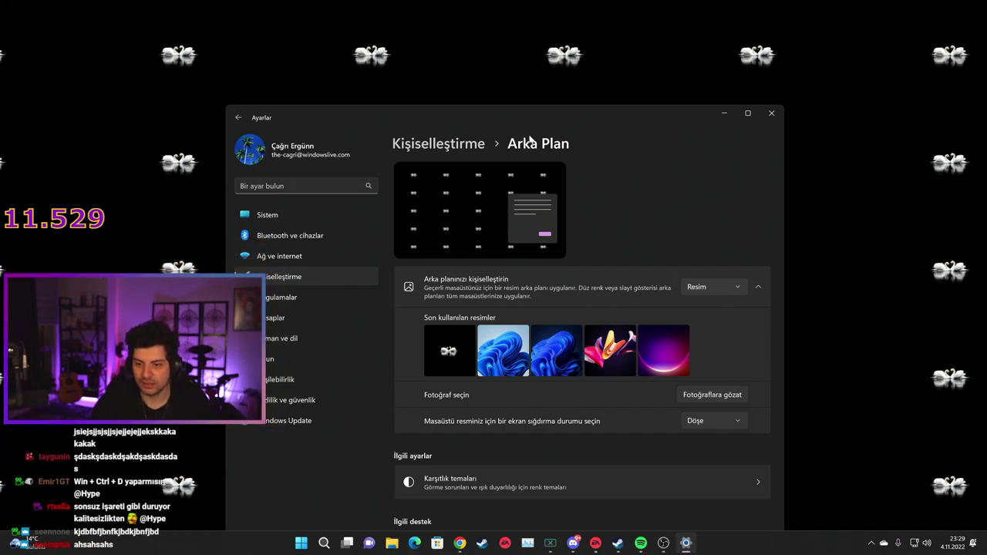
Step: Set the recent purple glow picture as the desktop background and its fit to Doldur (fill)
click(668, 358)
drag(602, 116, 564, 66)
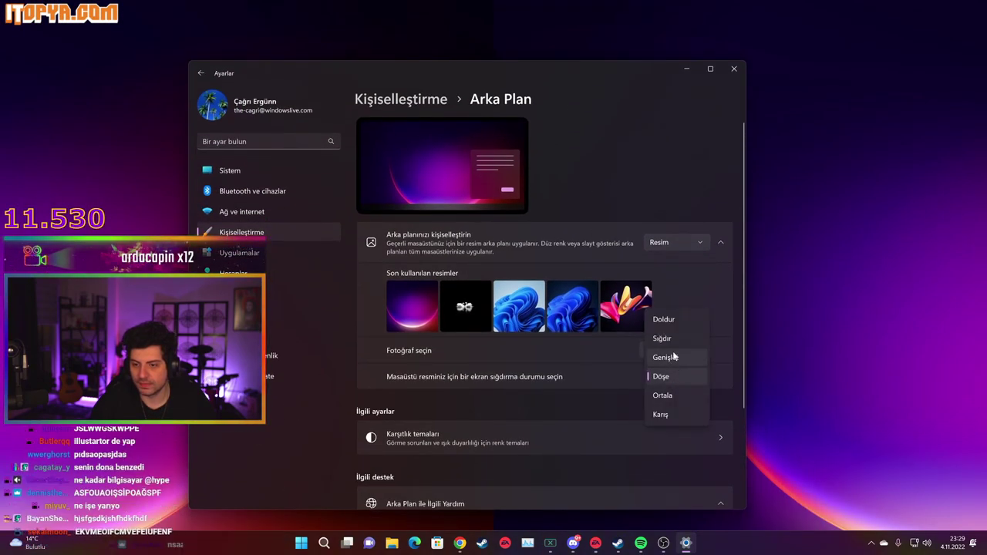
click(672, 320)
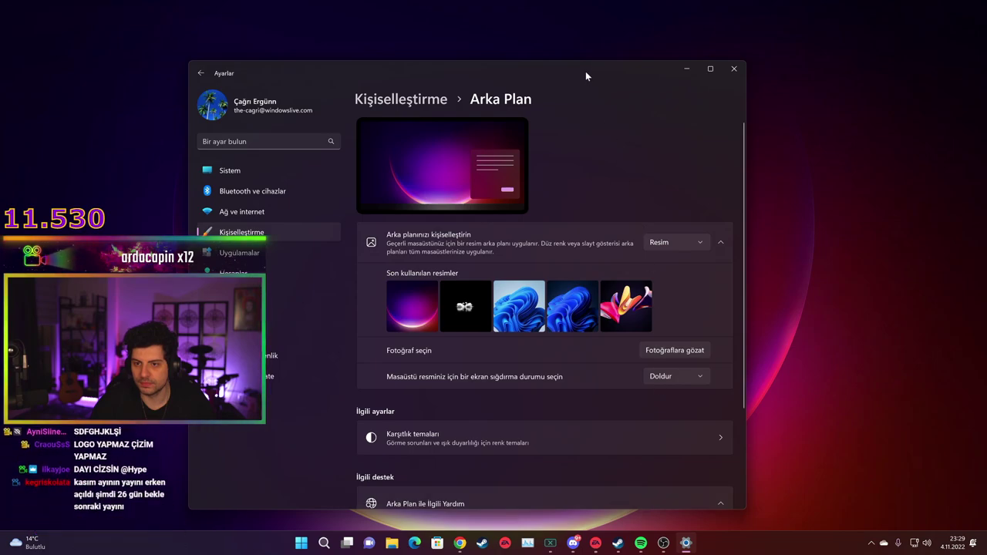
Step: Check the purple glow wallpaper on the bare desktop and close the Settings window
key(super+d)
key(super+d)
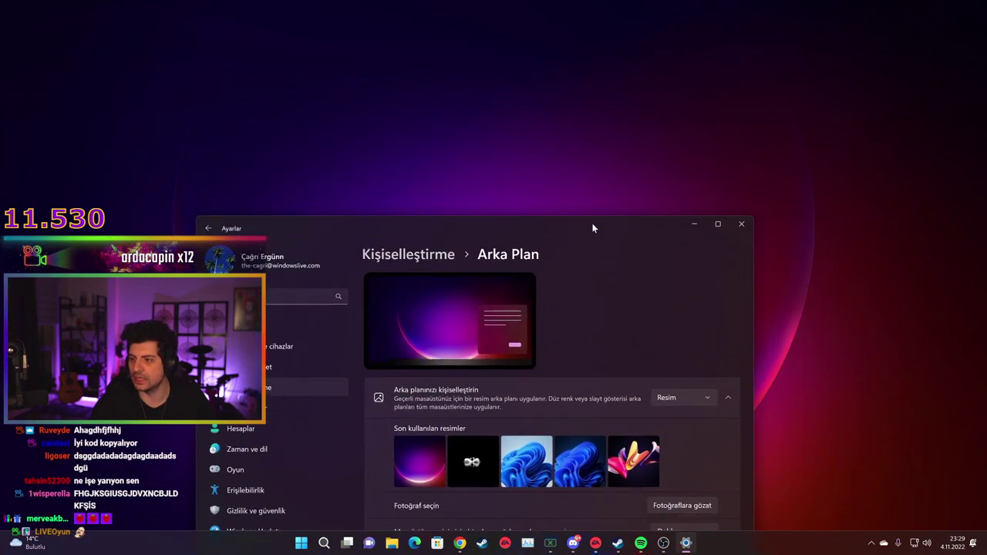
click(755, 115)
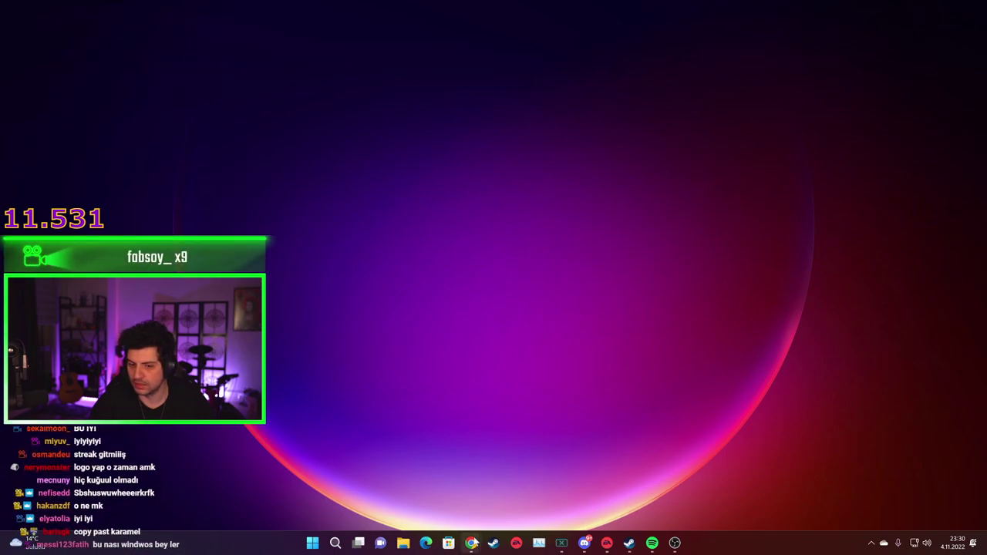
Step: Switch to the Chrome window showing the Twitch stream manager
mouse_move(473, 544)
mouse_move(488, 493)
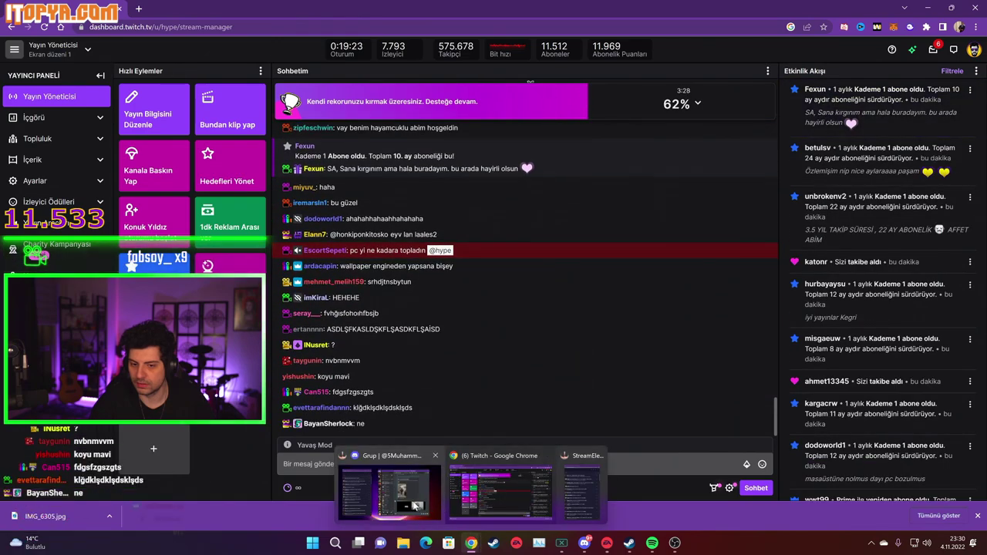
click(517, 498)
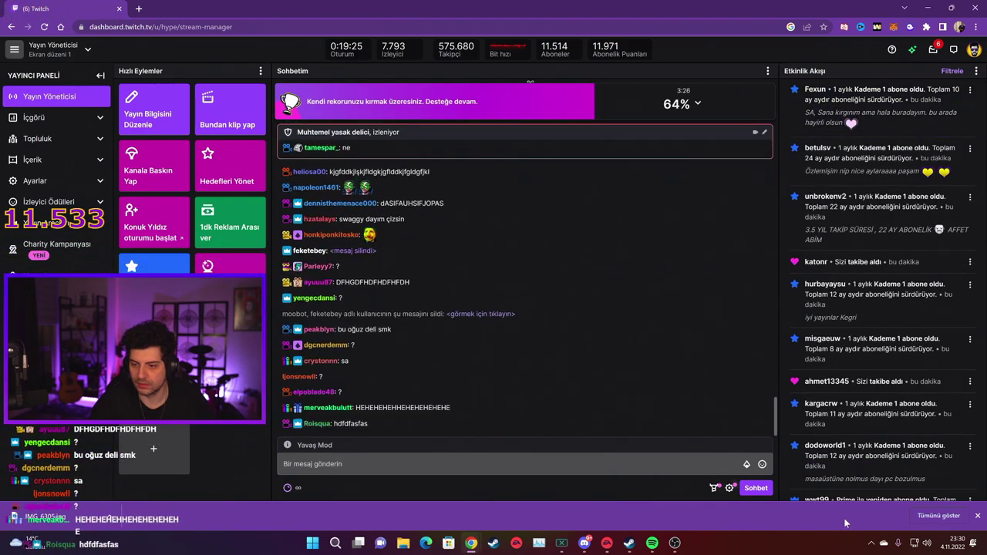